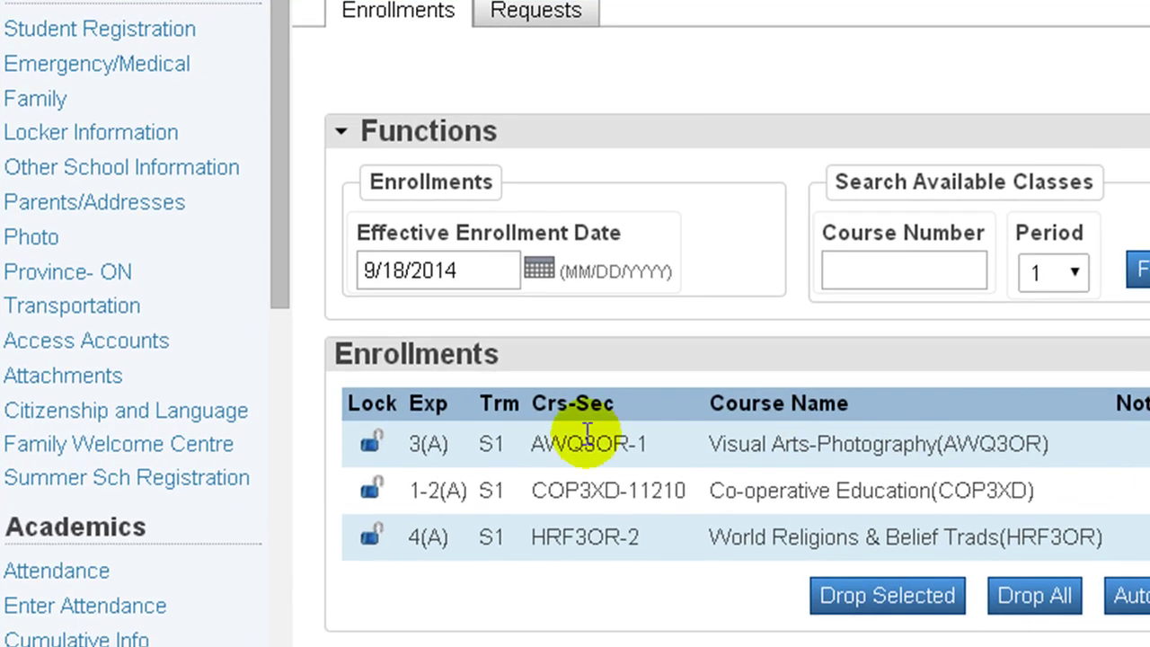
- Search the available classes for period 3, where the student's Visual Arts-Photography class is scheduled
{"action": "left_click_drag", "start_coordinate": [655, 441], "coordinate": [404, 444]}
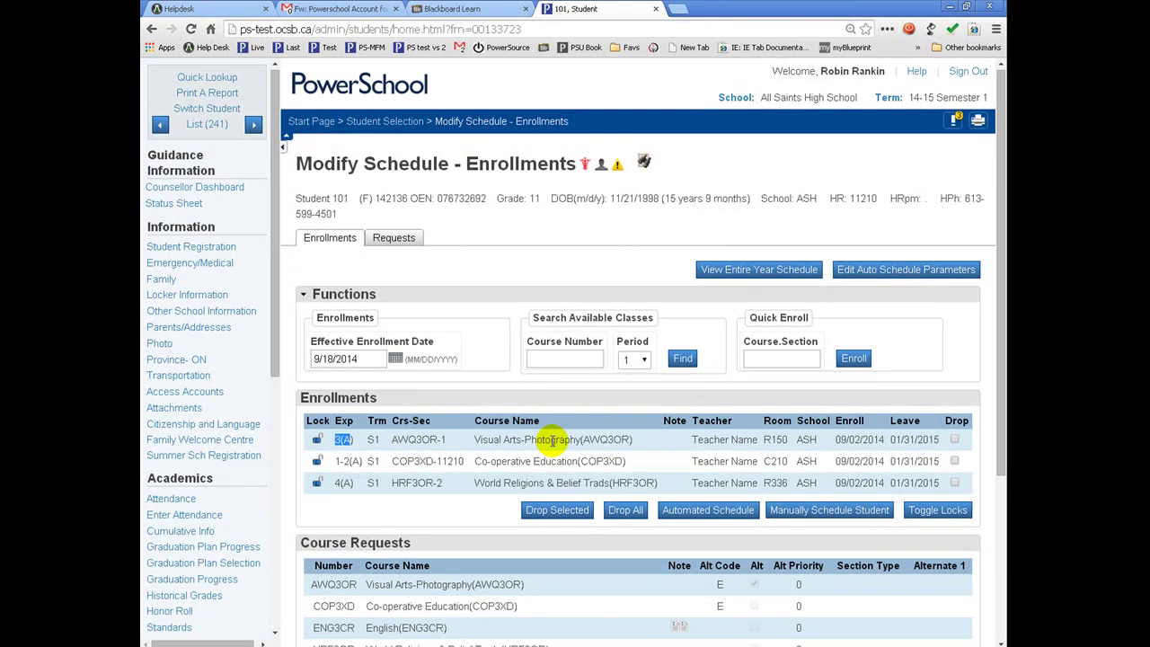
{"action": "left_click_drag", "start_coordinate": [655, 316], "coordinate": [532, 315]}
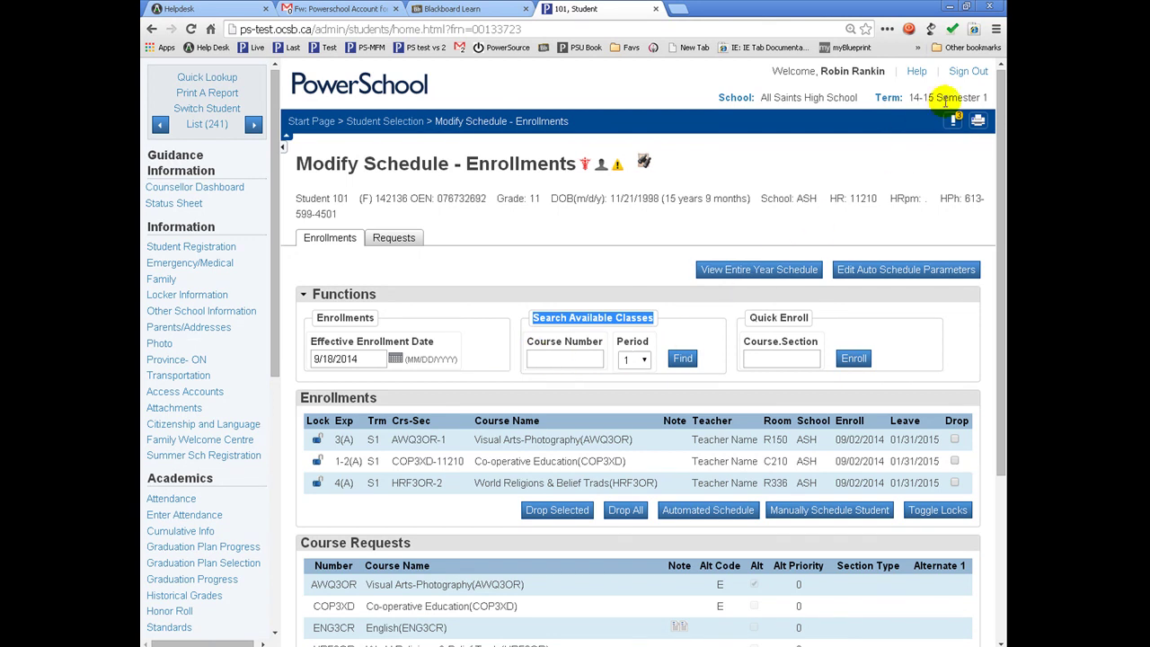
{"action": "left_click", "coordinate": [637, 361]}
{"action": "left_click", "coordinate": [631, 411]}
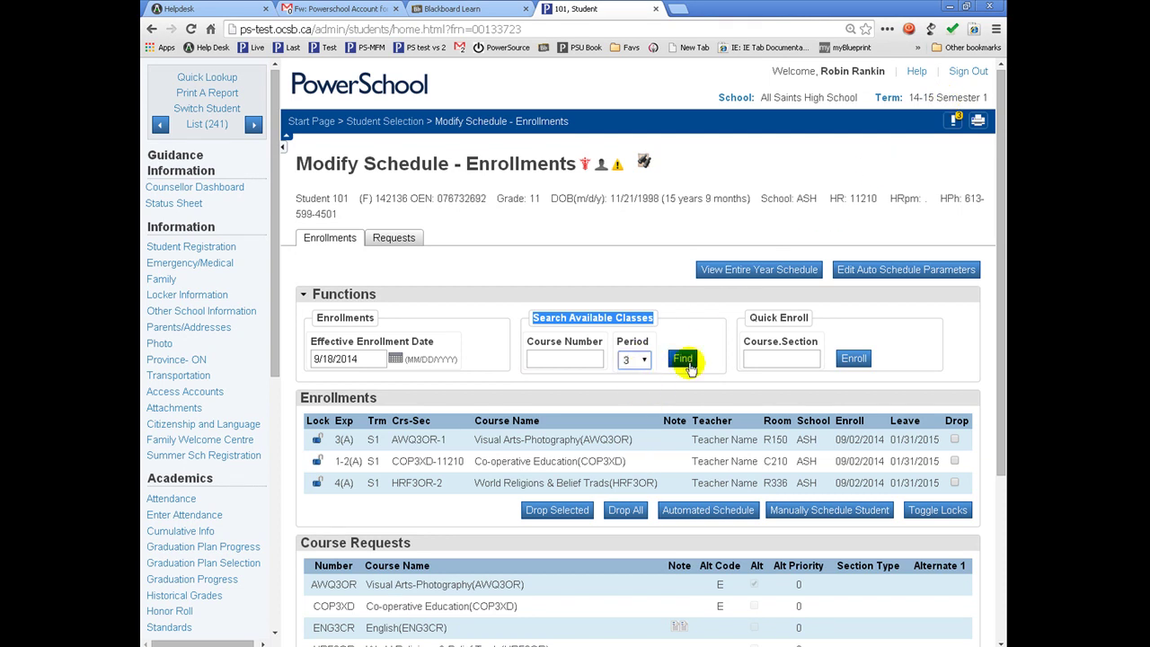
{"action": "left_click", "coordinate": [683, 359]}
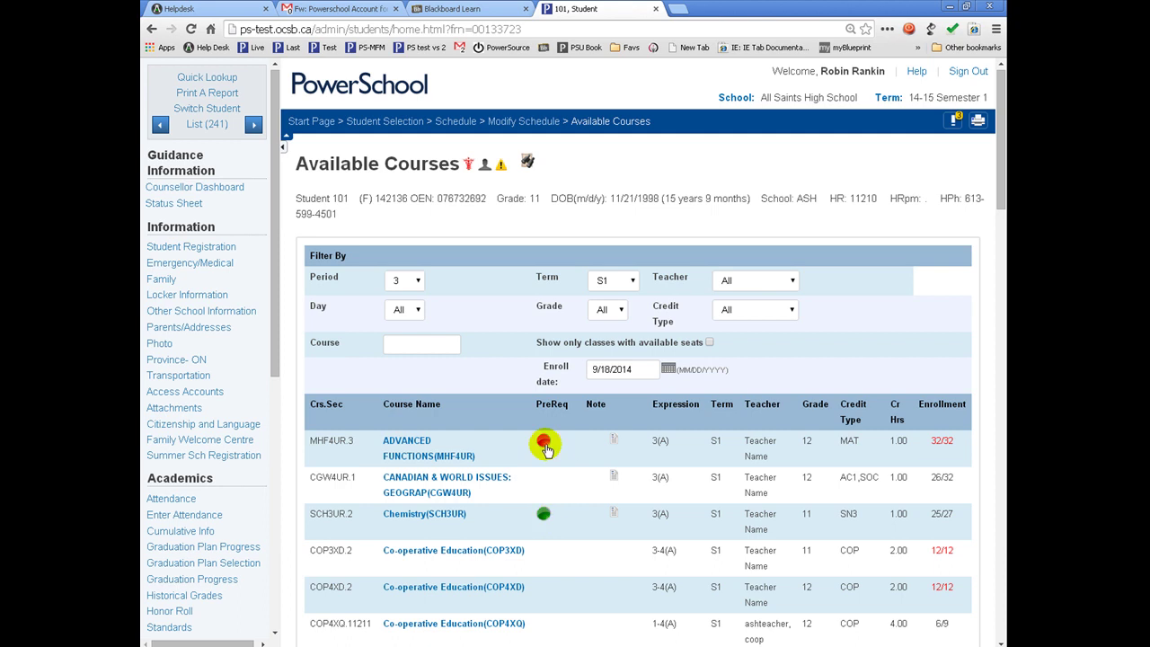
- Review the prerequisite details for English (ENG2DR), checking the grade and school year of the qualifying course
{"action": "scroll", "coordinate": [601, 459], "scroll_direction": "down", "scroll_amount": 4}
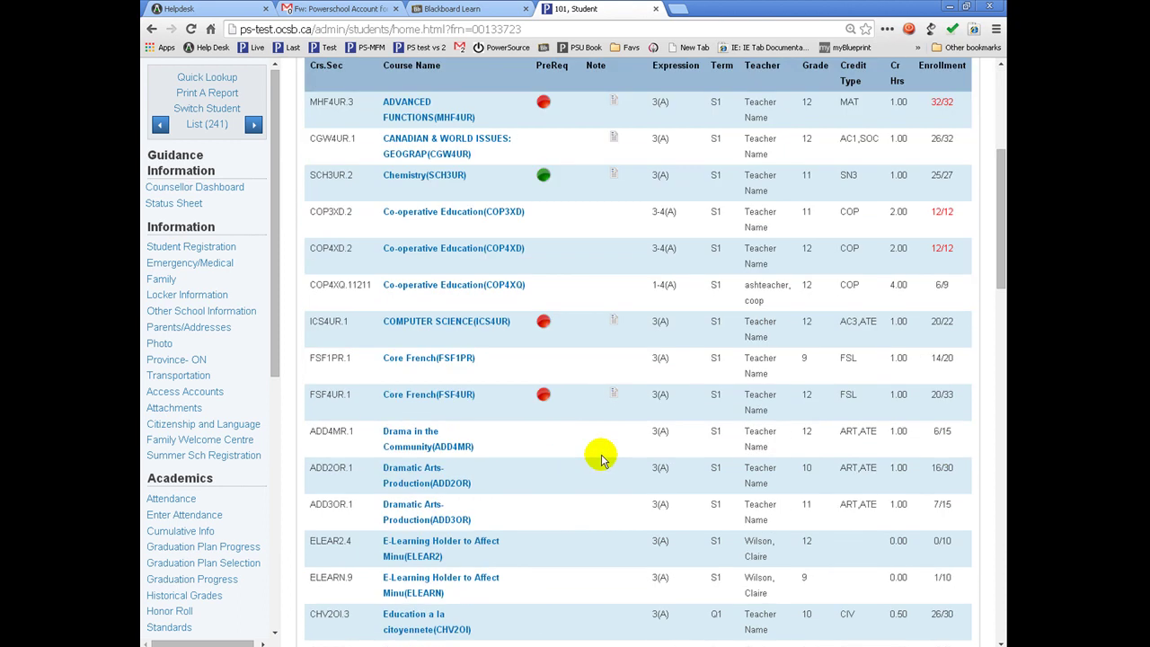
{"action": "scroll", "coordinate": [600, 458], "scroll_direction": "down", "scroll_amount": 3}
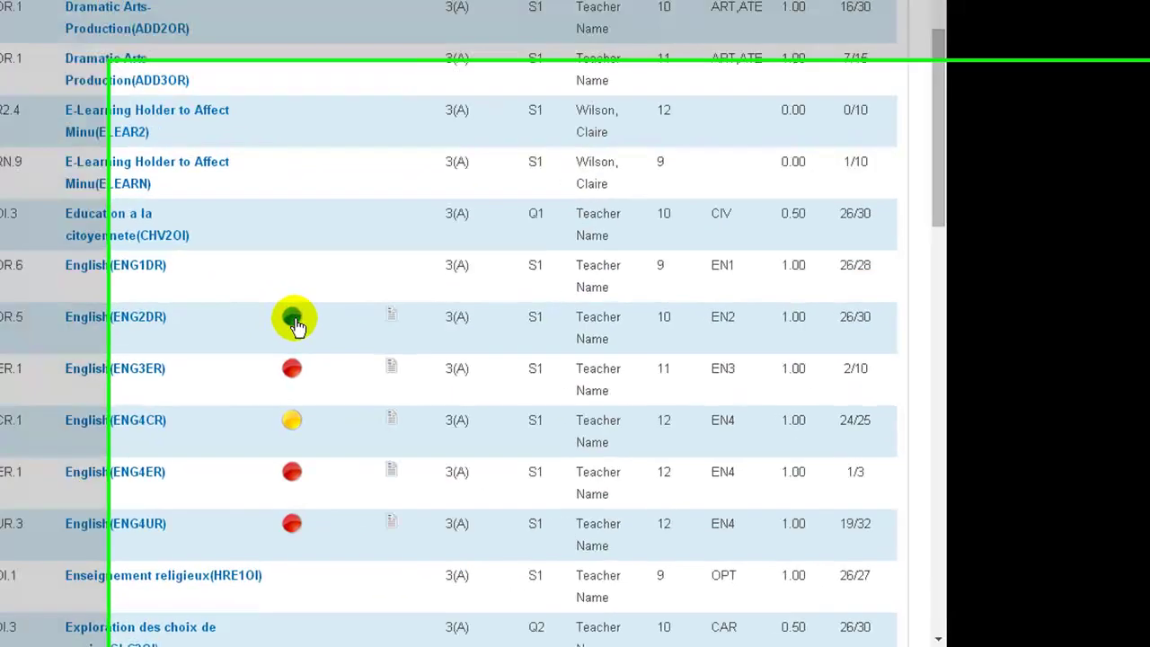
{"action": "left_click", "coordinate": [543, 417]}
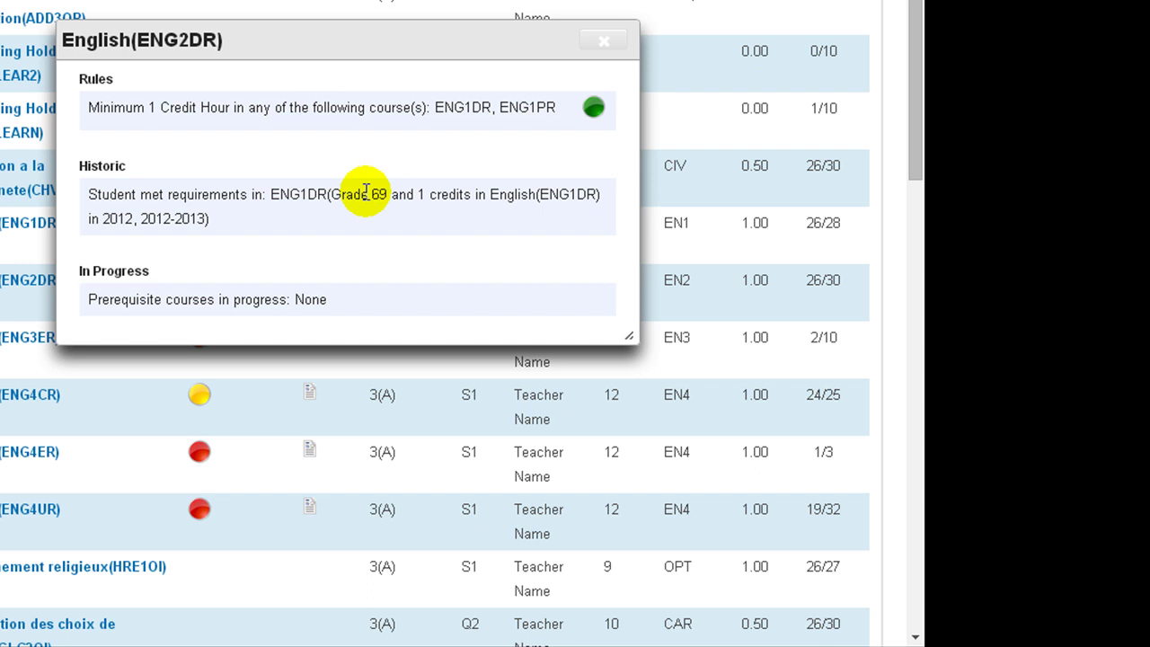
{"action": "left_click_drag", "start_coordinate": [367, 193], "coordinate": [396, 192]}
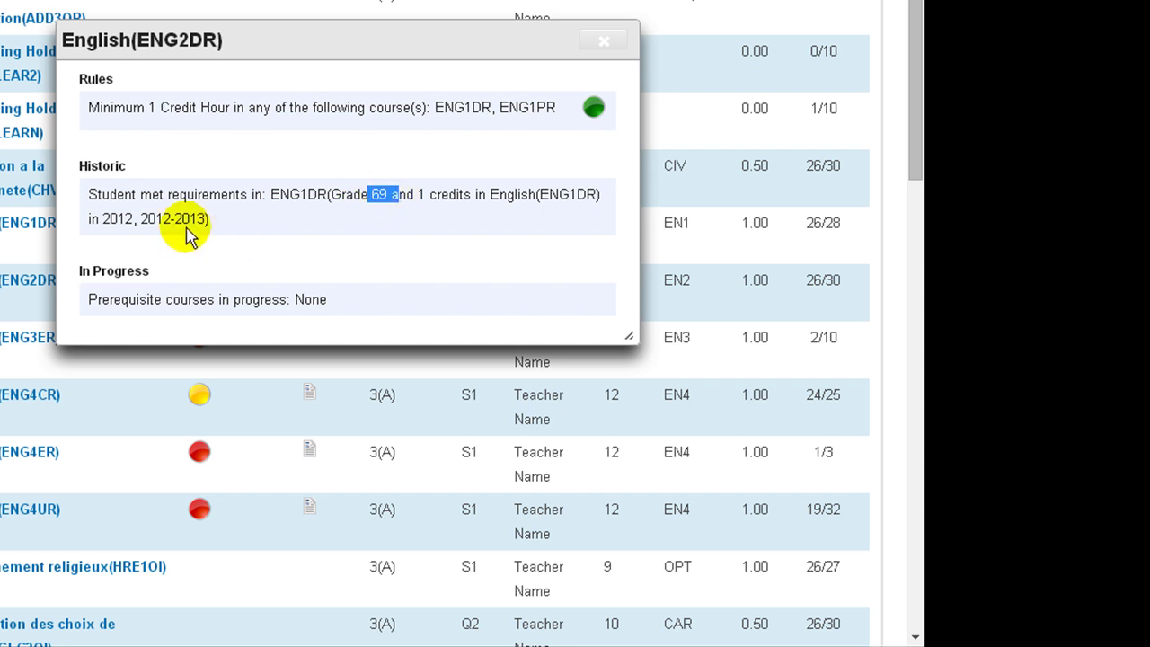
{"action": "left_click_drag", "start_coordinate": [137, 220], "coordinate": [214, 230]}
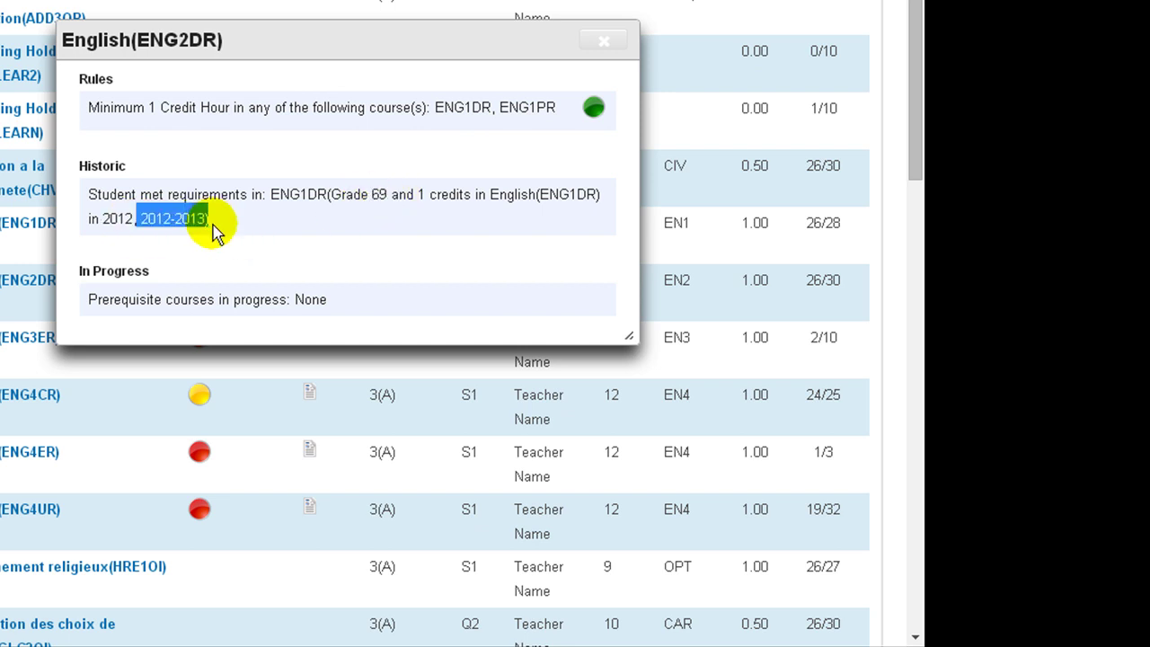
{"action": "left_click", "coordinate": [607, 49]}
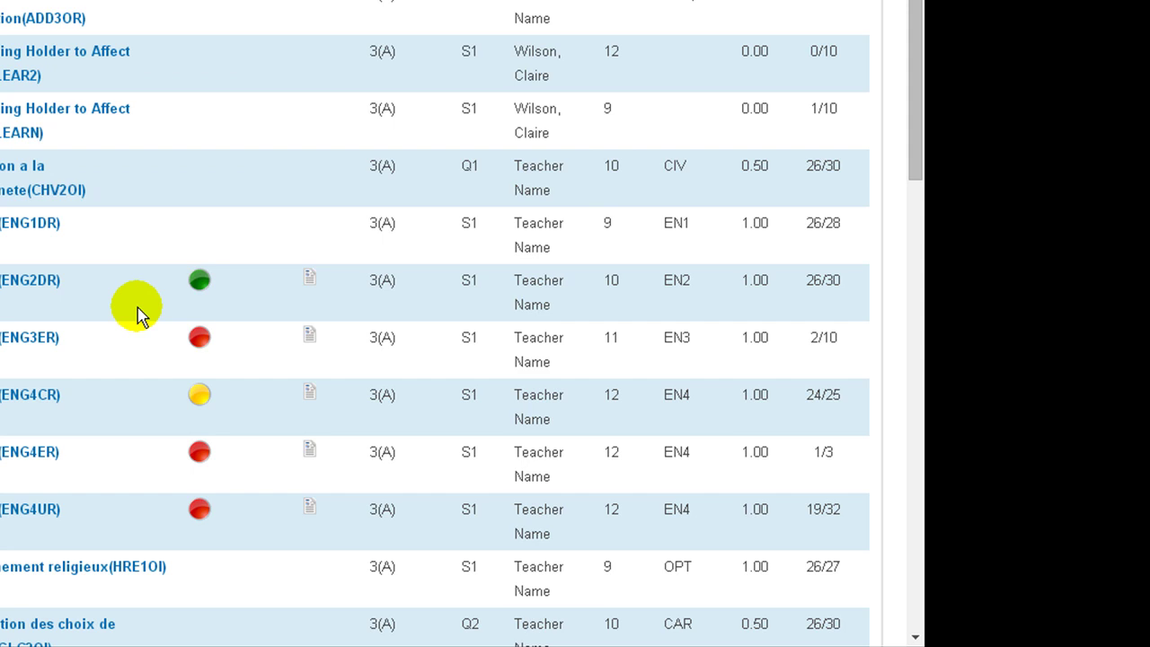
- Check which courses the prerequisite rule for English (ENG3ER) requires, and close the details
{"action": "left_click", "coordinate": [201, 342]}
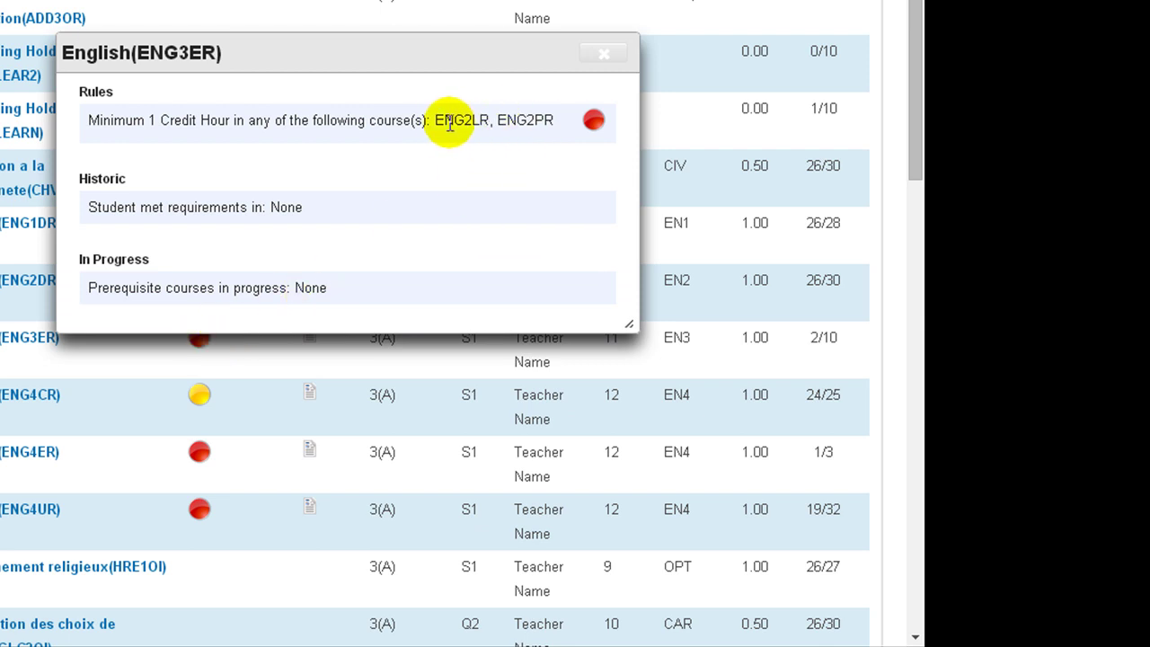
{"action": "left_click_drag", "start_coordinate": [433, 120], "coordinate": [557, 120]}
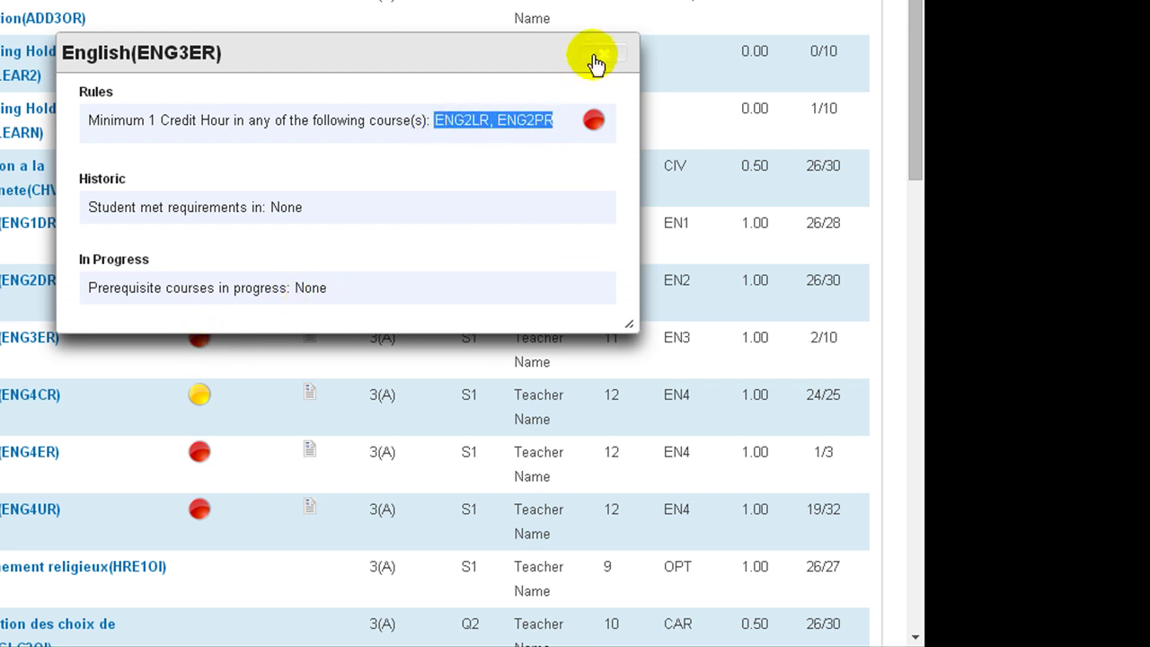
{"action": "left_click", "coordinate": [601, 59]}
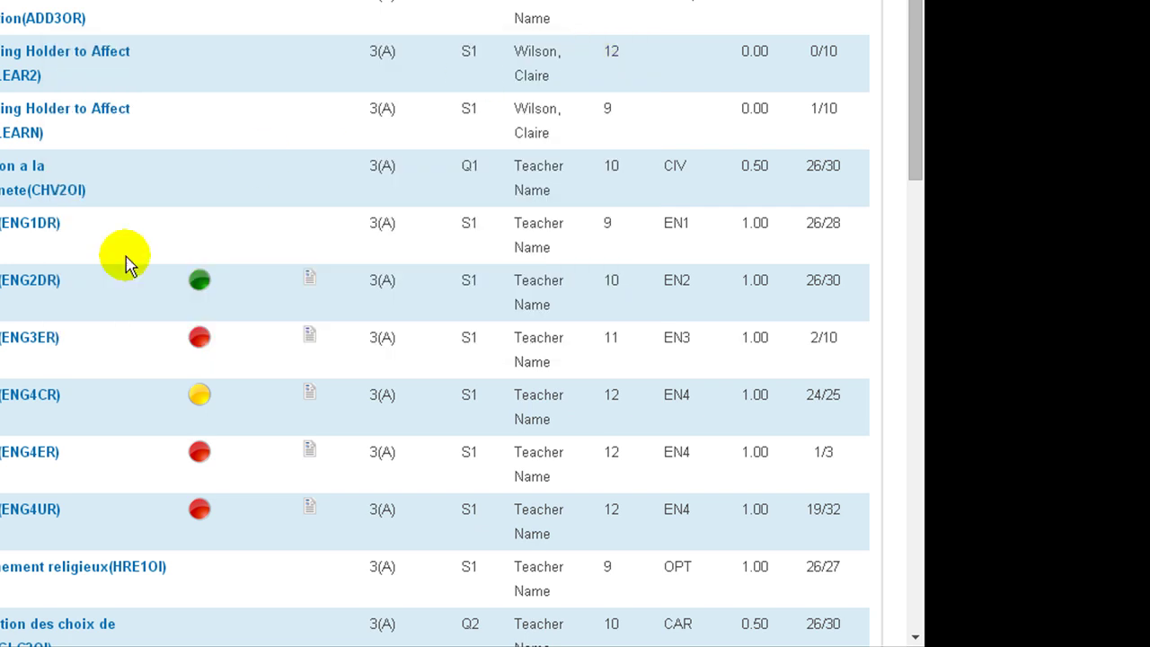
- Examine the prerequisite rule and in-progress courses for English (ENG4CR), and close the details
{"action": "left_click", "coordinate": [201, 396]}
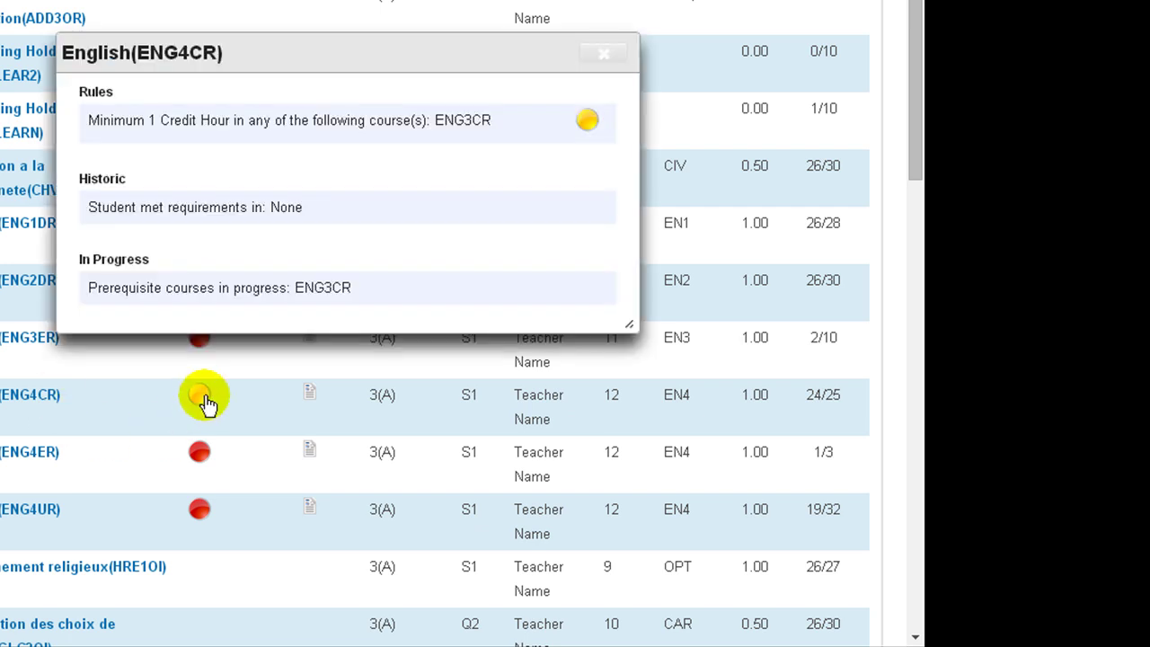
{"action": "left_click_drag", "start_coordinate": [429, 120], "coordinate": [492, 119]}
{"action": "left_click_drag", "start_coordinate": [86, 287], "coordinate": [375, 293]}
{"action": "left_click", "coordinate": [371, 291]}
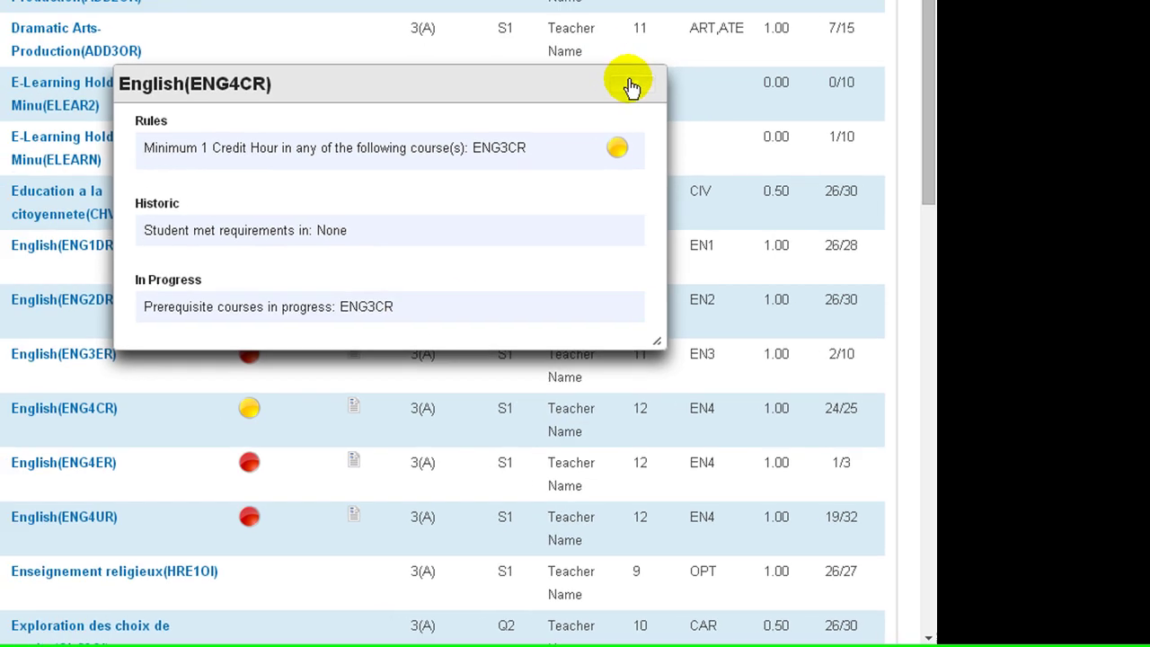
{"action": "left_click", "coordinate": [604, 54]}
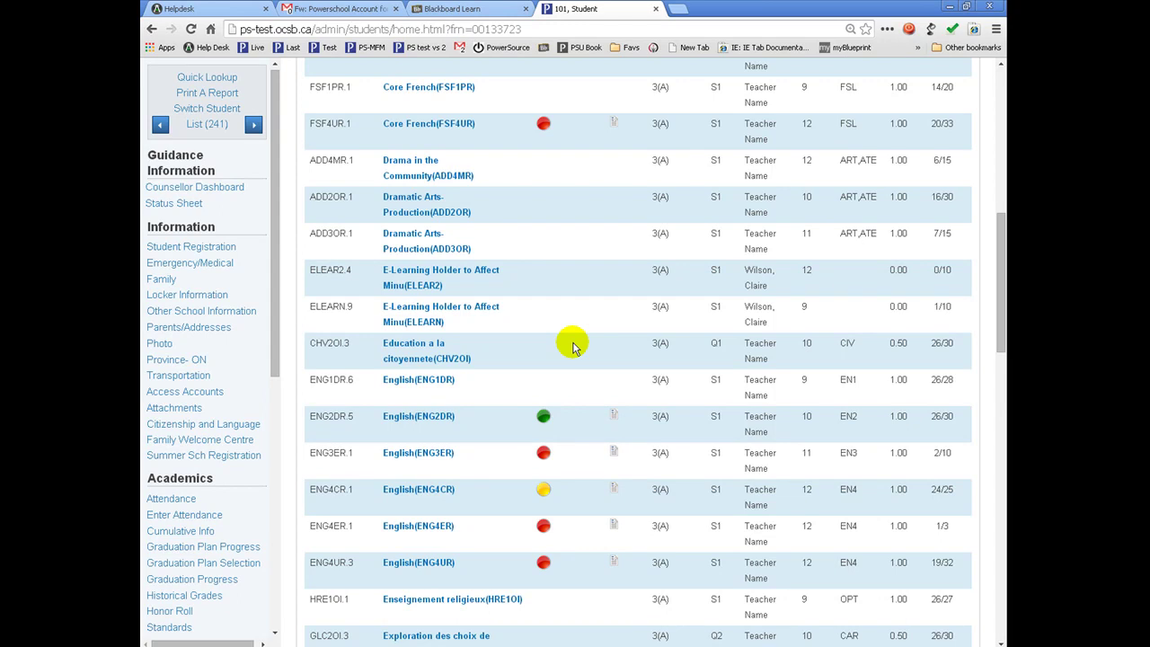
- Filter the available courses to grade 11
{"action": "scroll", "coordinate": [573, 346], "scroll_direction": "up", "scroll_amount": 6}
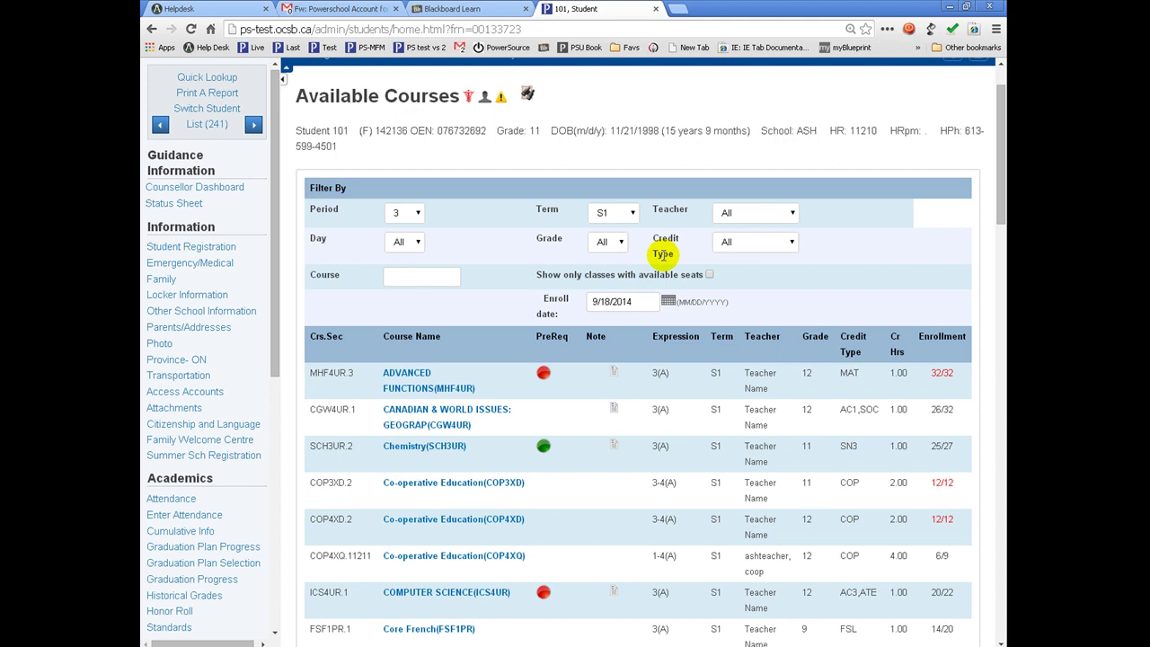
{"action": "left_click", "coordinate": [618, 243]}
{"action": "left_click", "coordinate": [609, 291]}
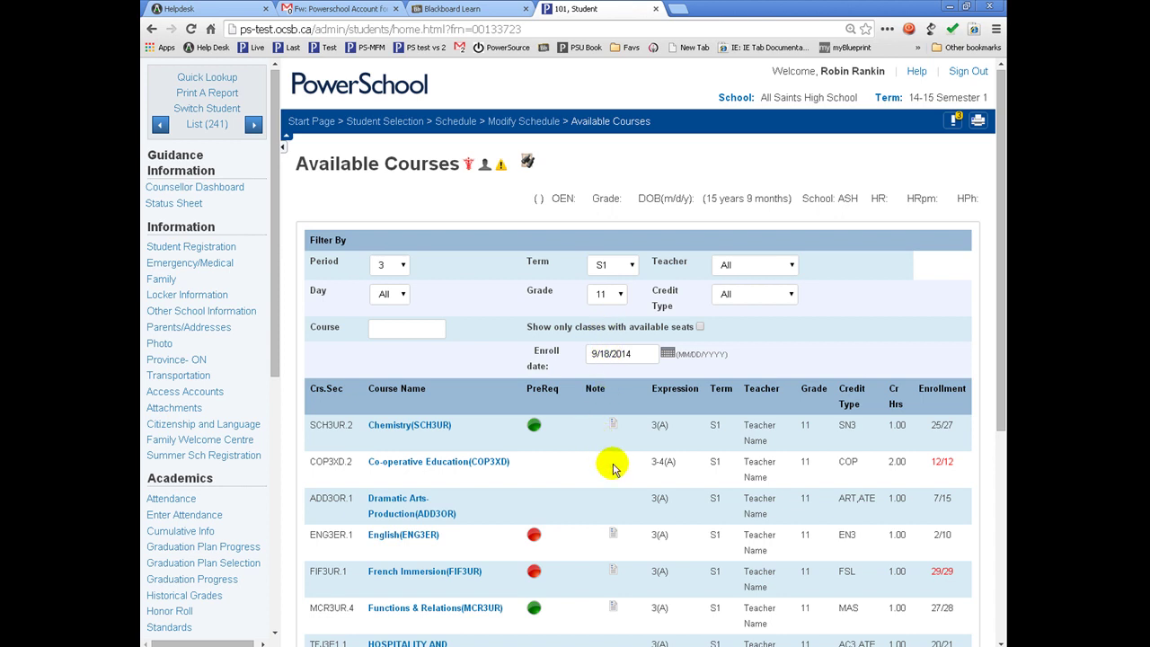
- Set the enroll date to 9/19/2014 and enroll the student in Hospitality and Tourism (TFJ3E1)
{"action": "scroll", "coordinate": [653, 475], "scroll_direction": "down", "scroll_amount": 3}
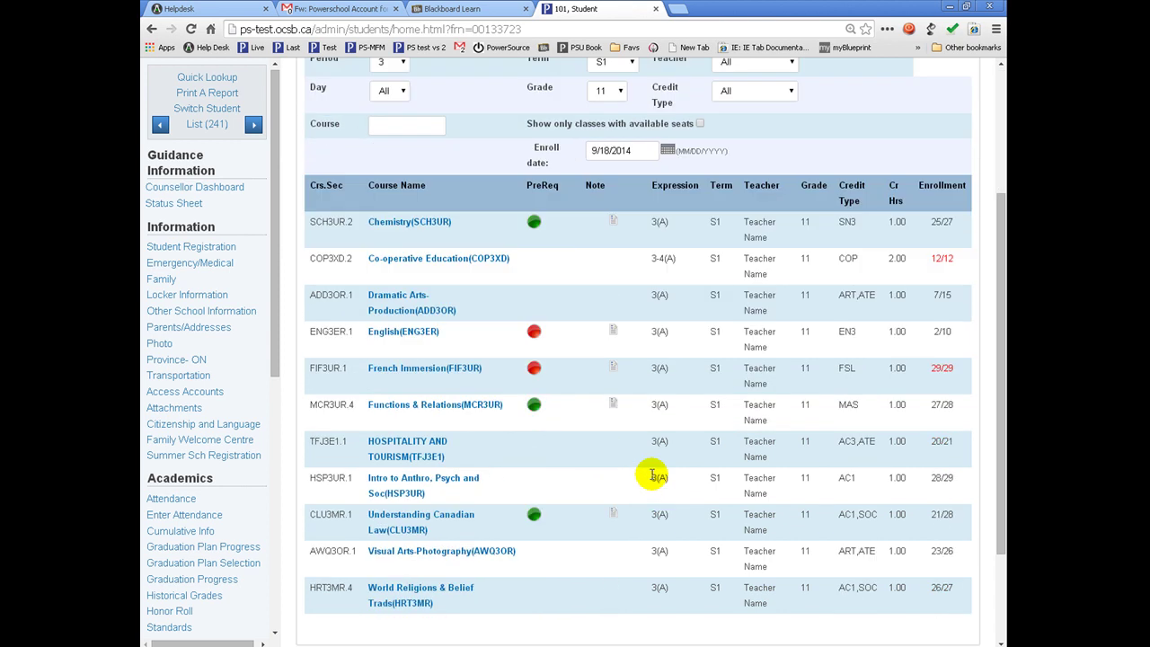
{"action": "scroll", "coordinate": [653, 475], "scroll_direction": "down", "scroll_amount": 1}
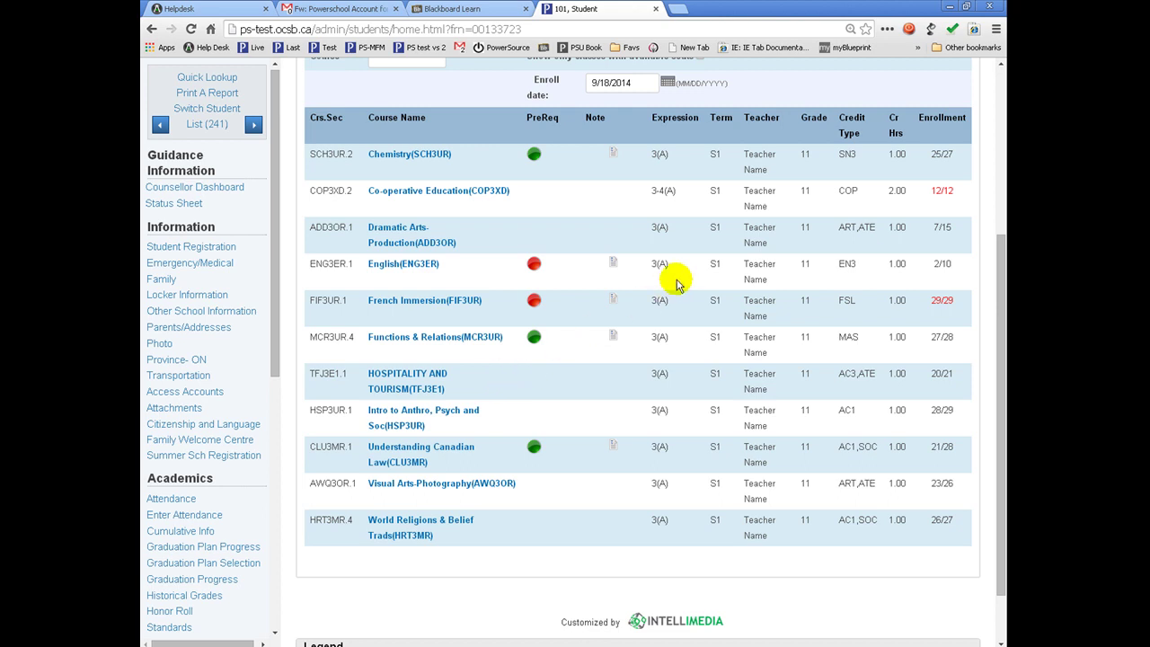
{"action": "left_click", "coordinate": [670, 82]}
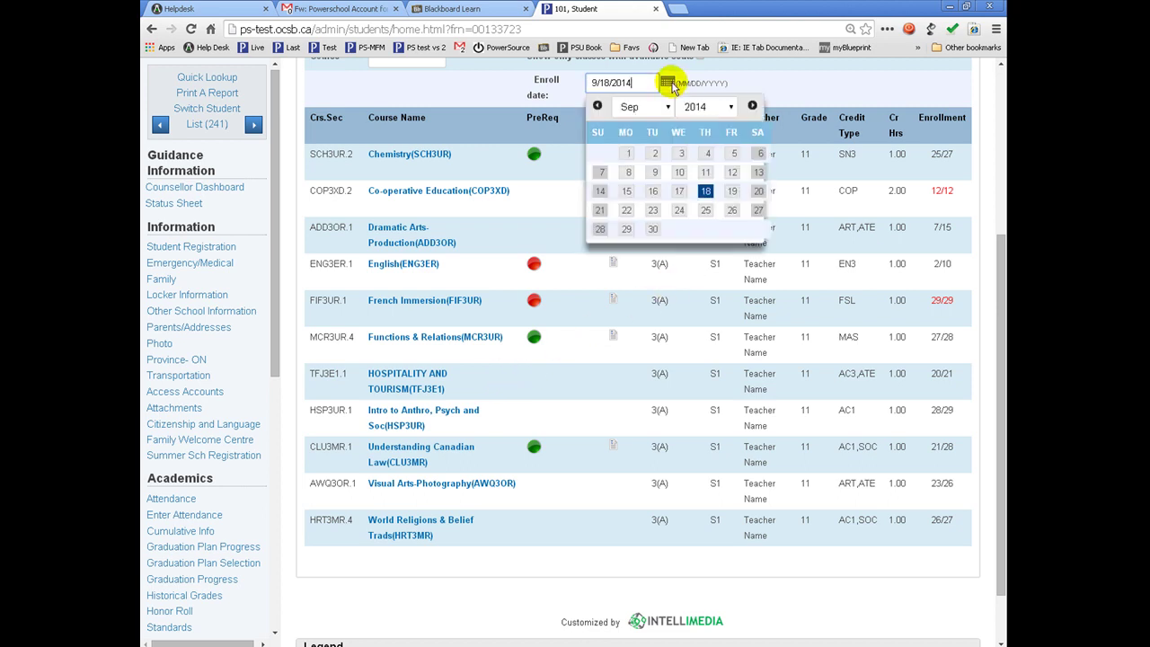
{"action": "left_click", "coordinate": [733, 191]}
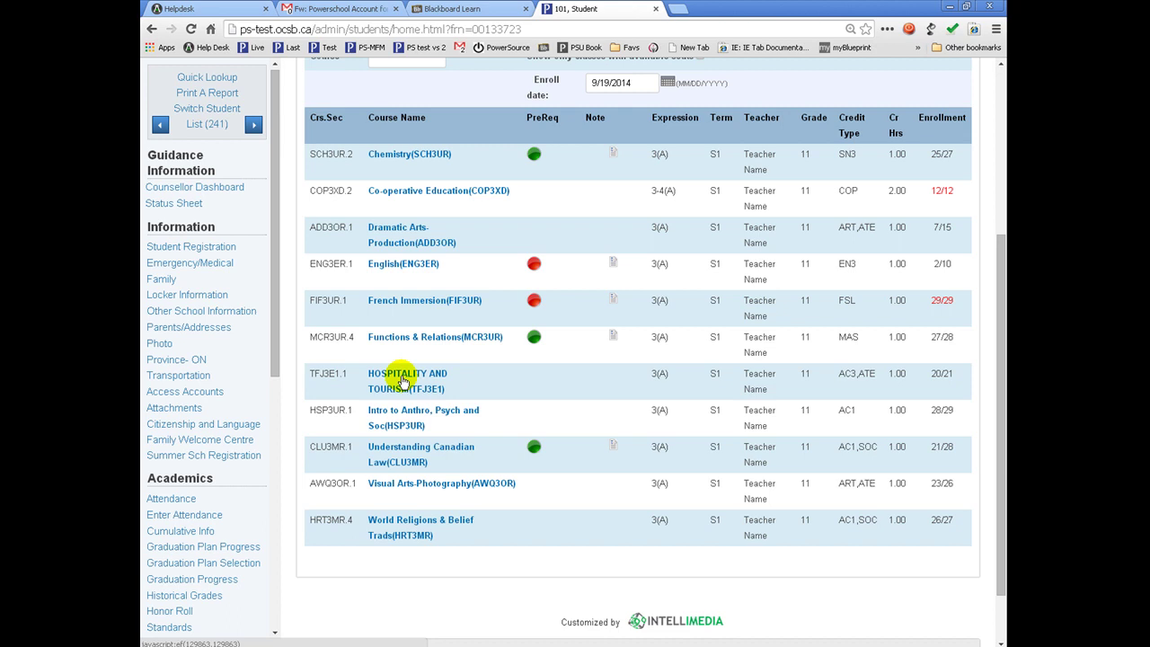
{"action": "left_click", "coordinate": [403, 382]}
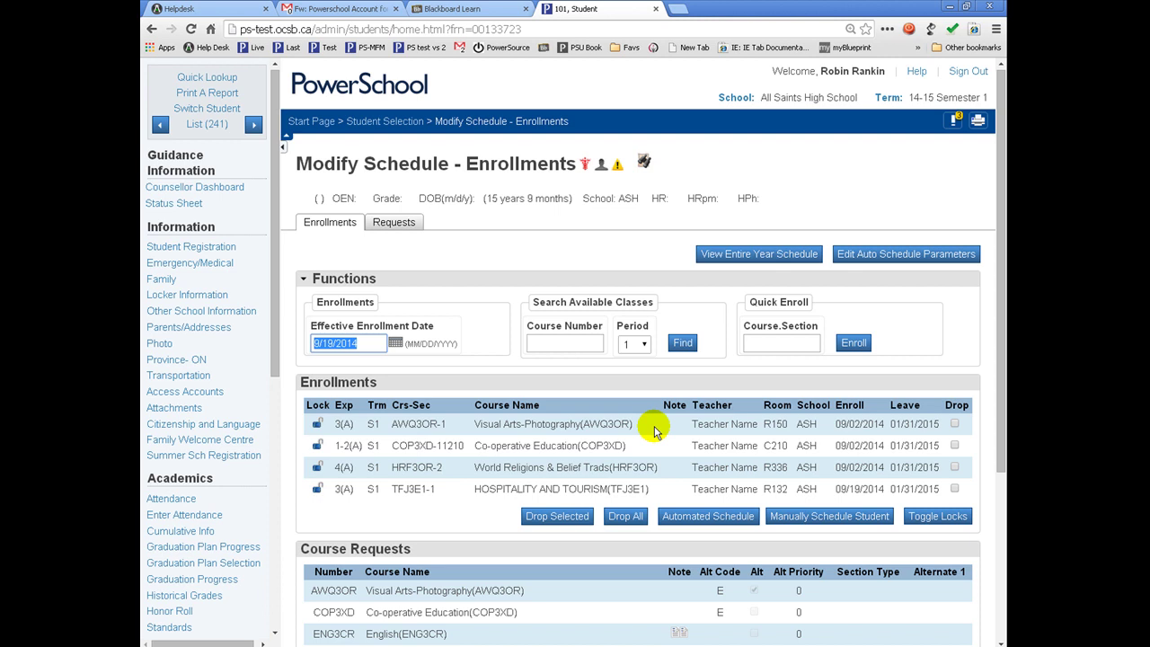
- Drop the student's Visual Arts-Photography (AWQ3OR) class with an exit date of 9/19/2014
{"action": "left_click", "coordinate": [954, 424]}
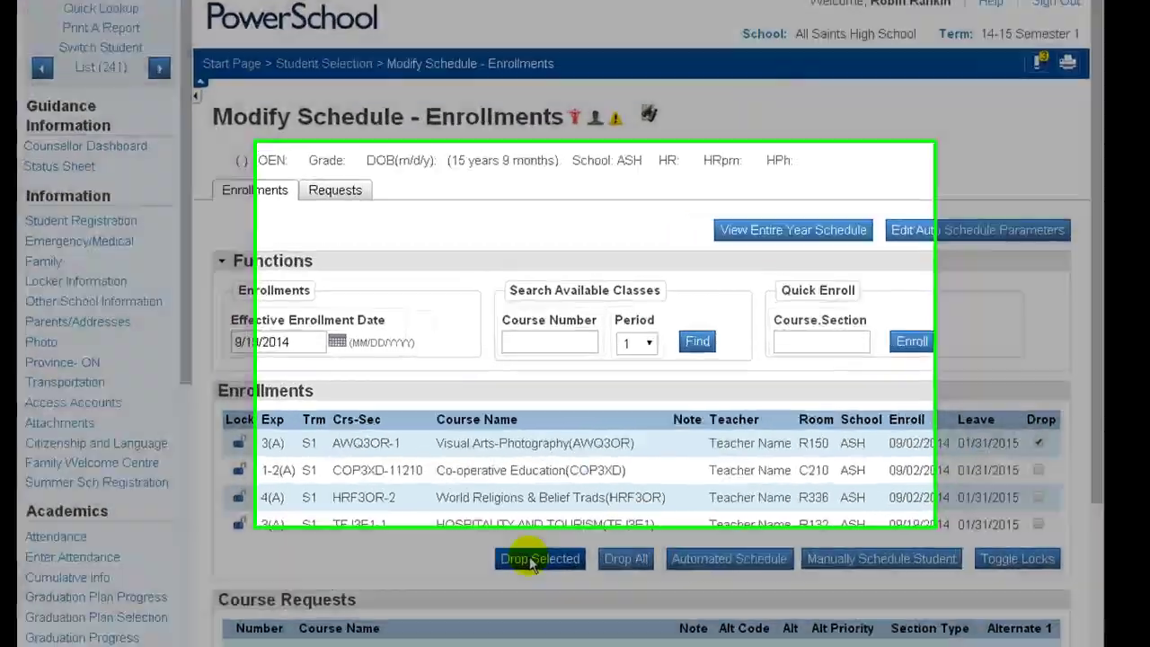
{"action": "left_click", "coordinate": [535, 560]}
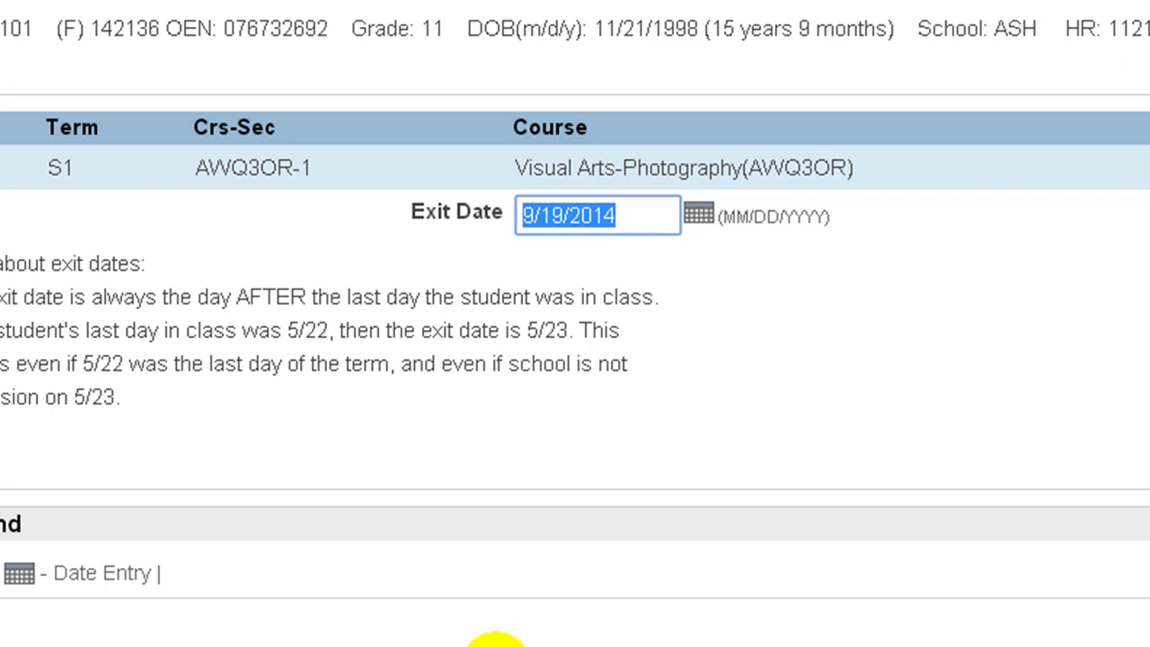
{"action": "left_click", "coordinate": [700, 212]}
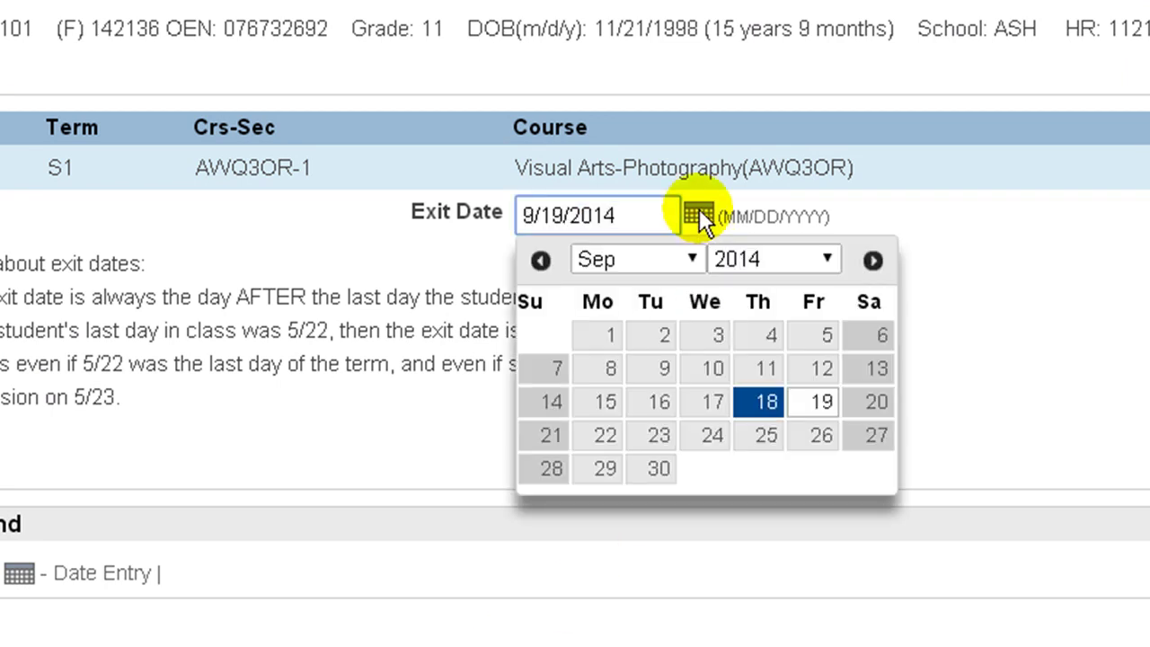
{"action": "left_click", "coordinate": [821, 404]}
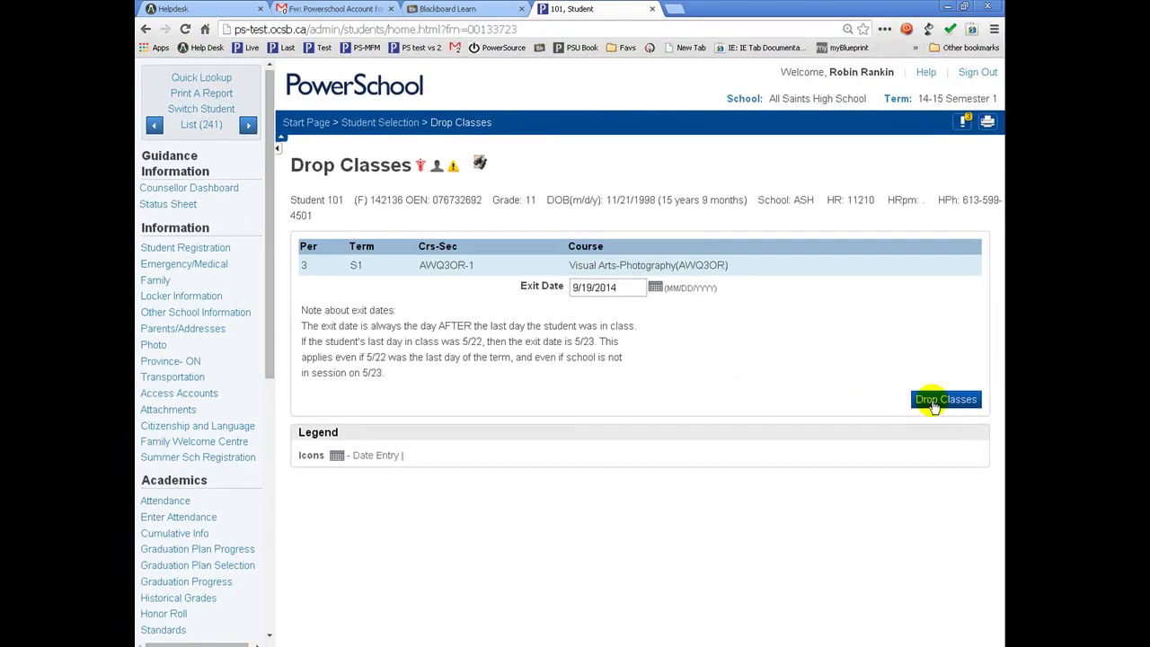
{"action": "left_click", "coordinate": [939, 404]}
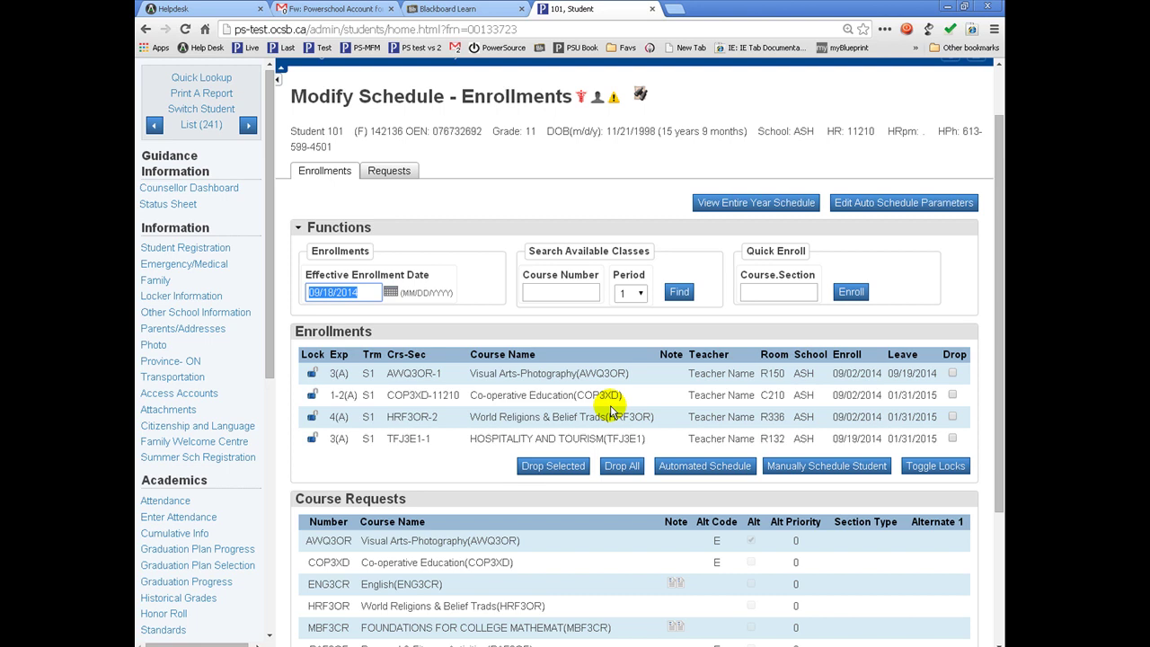
- Open the student's All Enrollments list to check the entry and exit dates of the changed classes
{"action": "scroll", "coordinate": [178, 439], "scroll_direction": "down", "scroll_amount": 5}
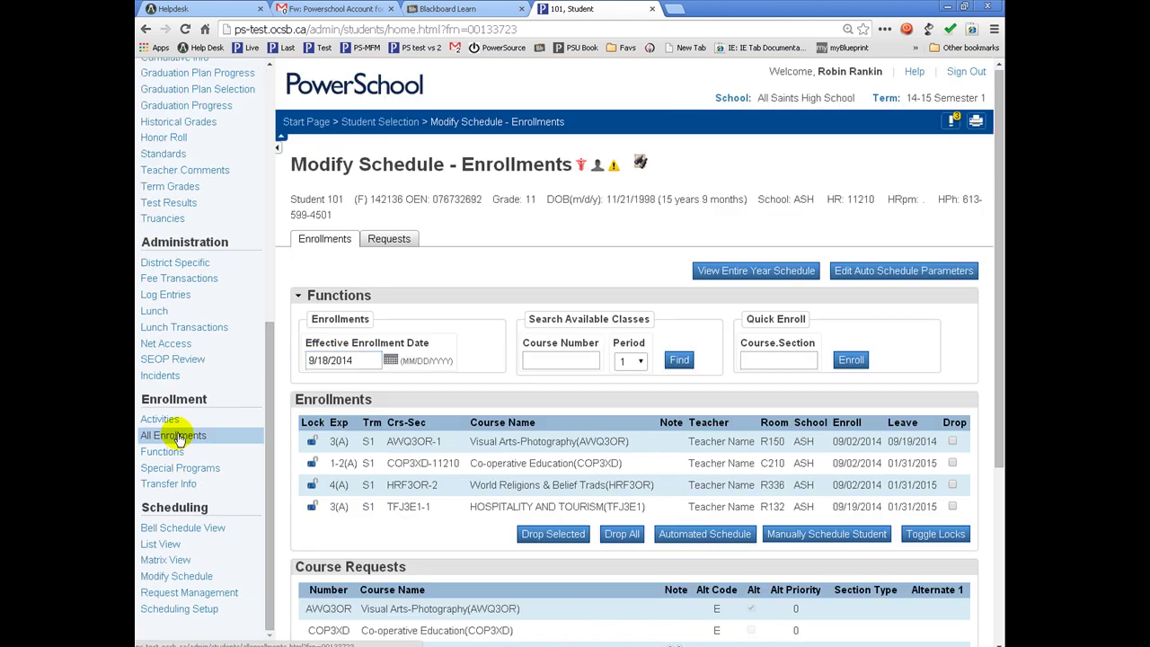
{"action": "left_click", "coordinate": [178, 436]}
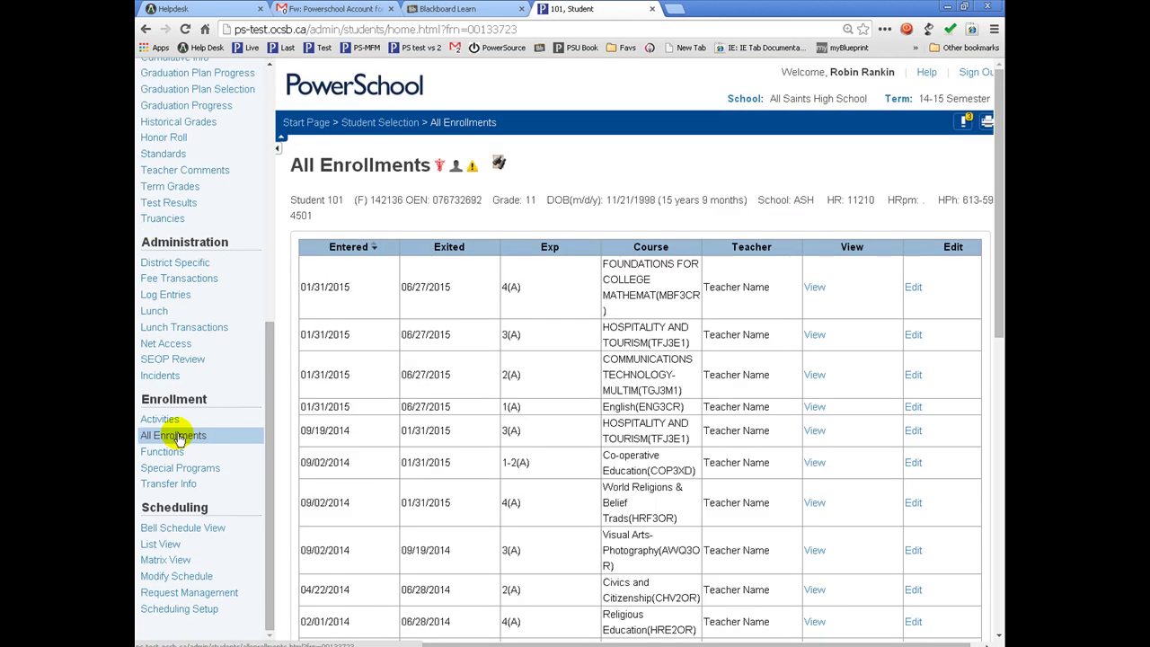